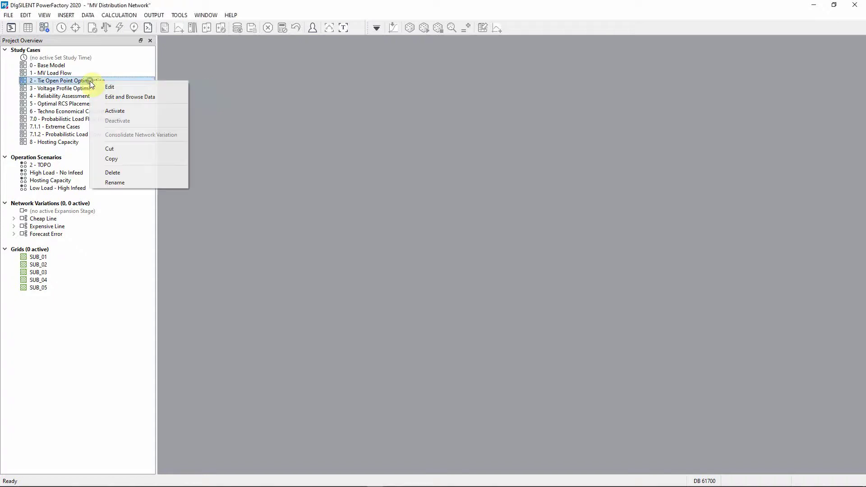
Step: Activate the '2 - Tie Open Point Optimisation' study case from the Project Overview
left_click(106, 111)
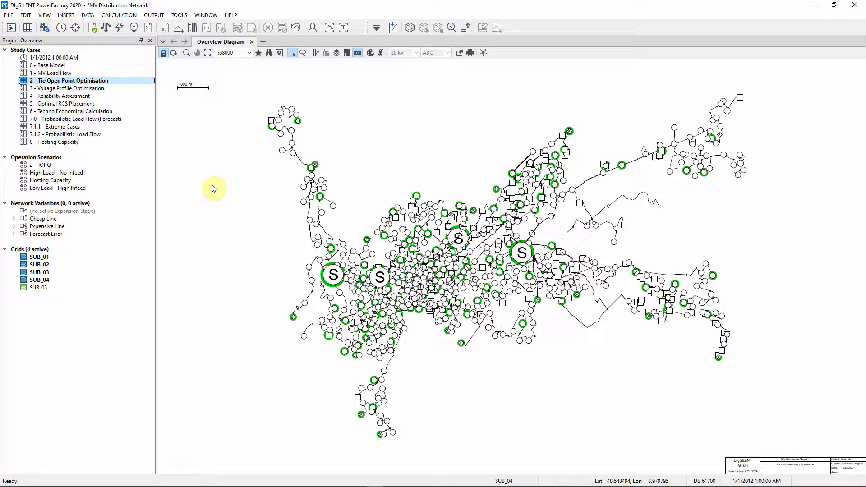
Step: Colour the overview diagram by Topology/Feeders under '3. Other' in Diagram Colouring
left_click(370, 52)
left_click(365, 183)
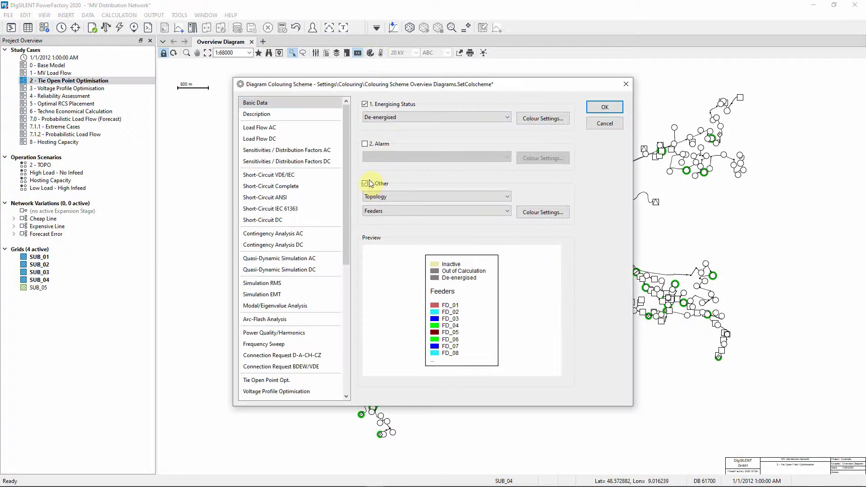
left_click(595, 107)
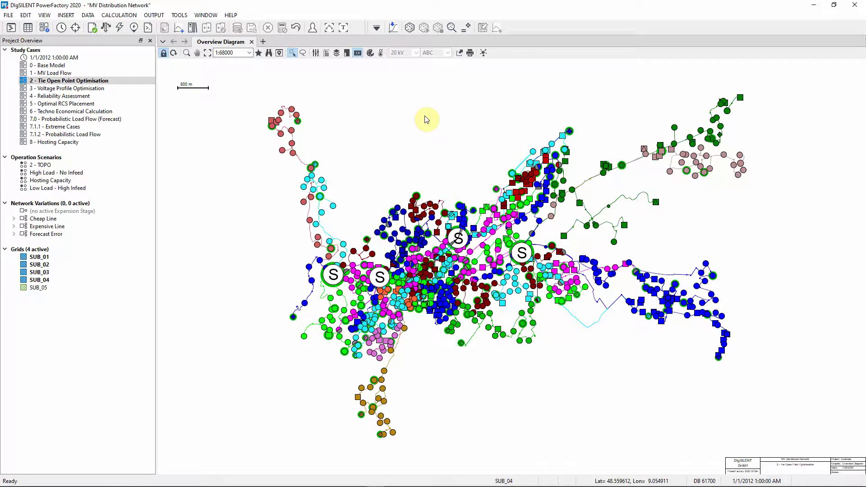
Step: Switch to Distribution Network Tools and run Backbone Calculation for all feeders
left_click(377, 28)
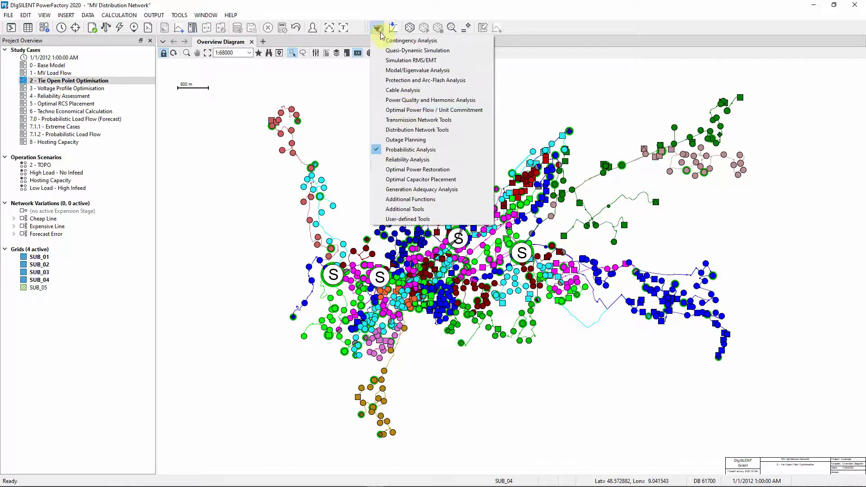
left_click(405, 130)
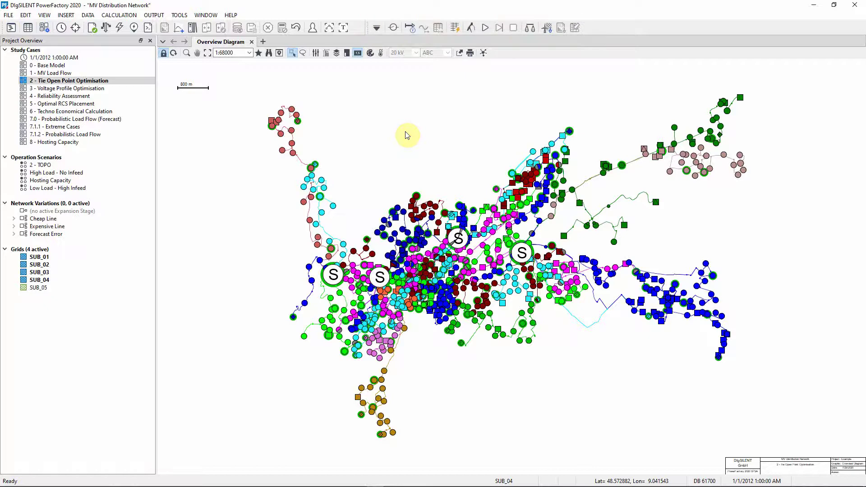
left_click(471, 28)
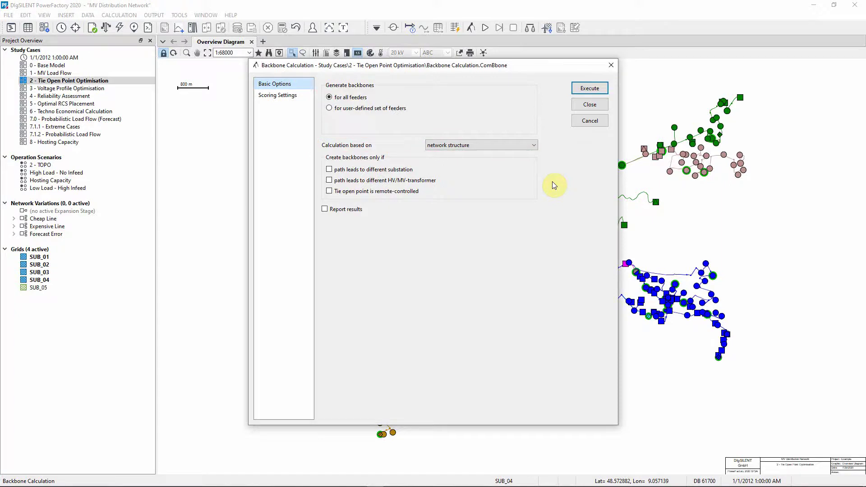
left_click(588, 88)
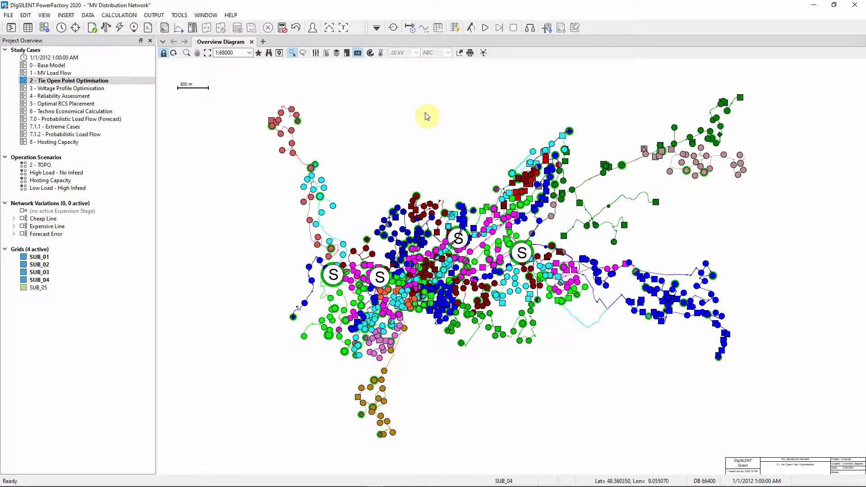
Step: List all calculated backbones in the Network Model Manager
left_click(28, 27)
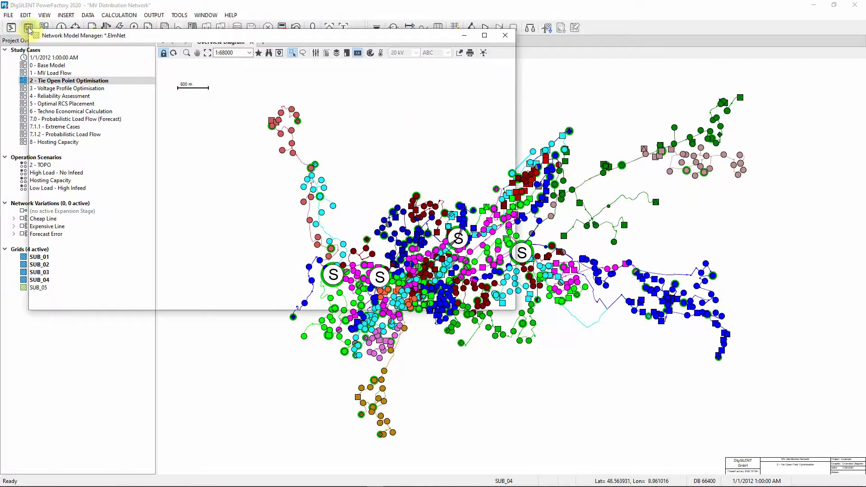
left_click(61, 103)
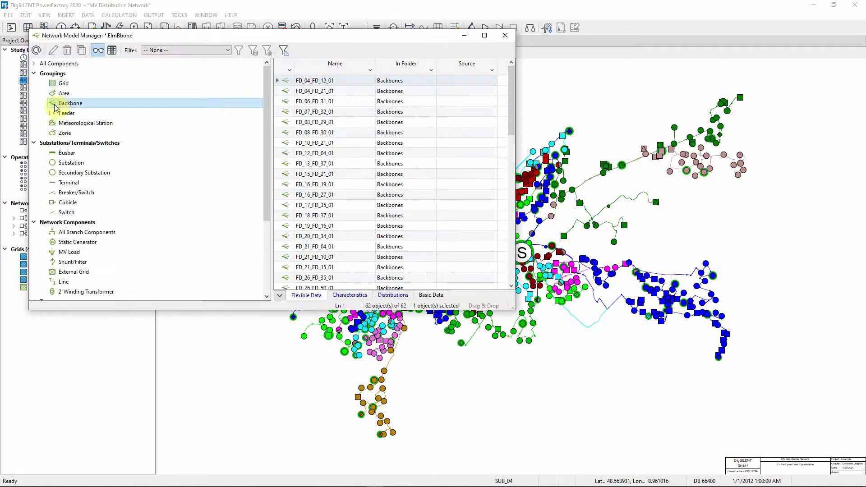
scroll(509, 100, "down", 1)
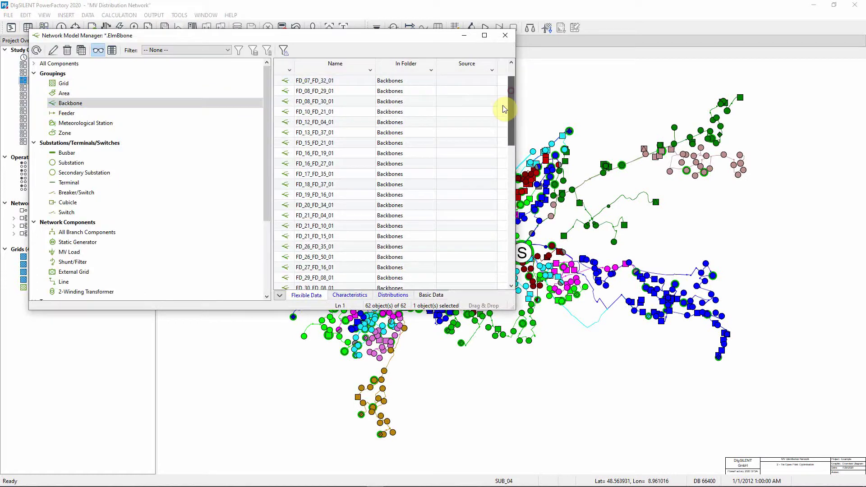
left_click_drag(509, 109, 513, 234)
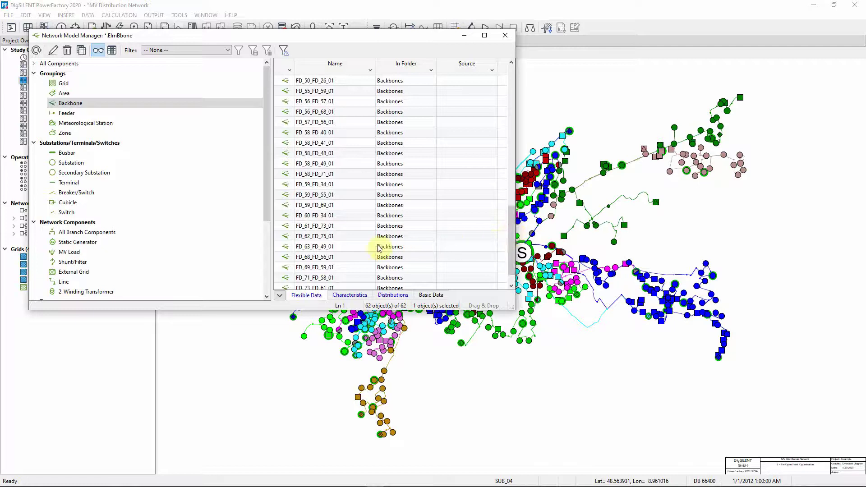
Step: Mark backbone FD_61_FD_73_01 in the Overview Diagram
left_click(280, 228)
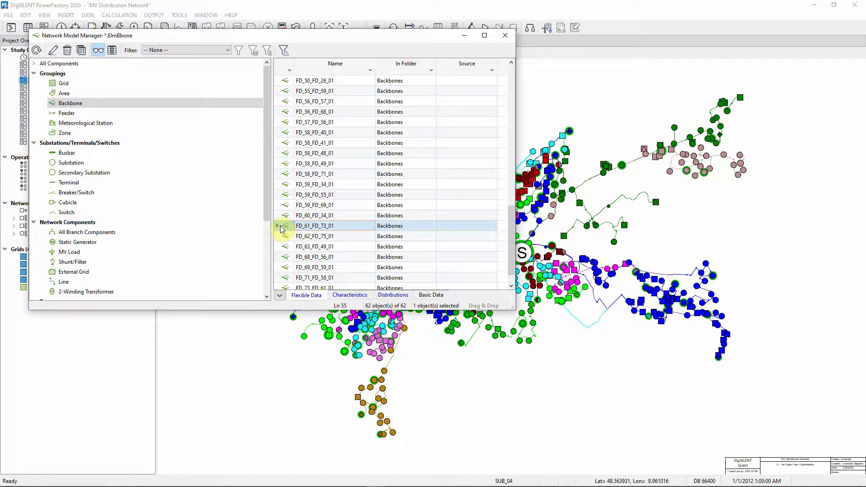
right_click(280, 228)
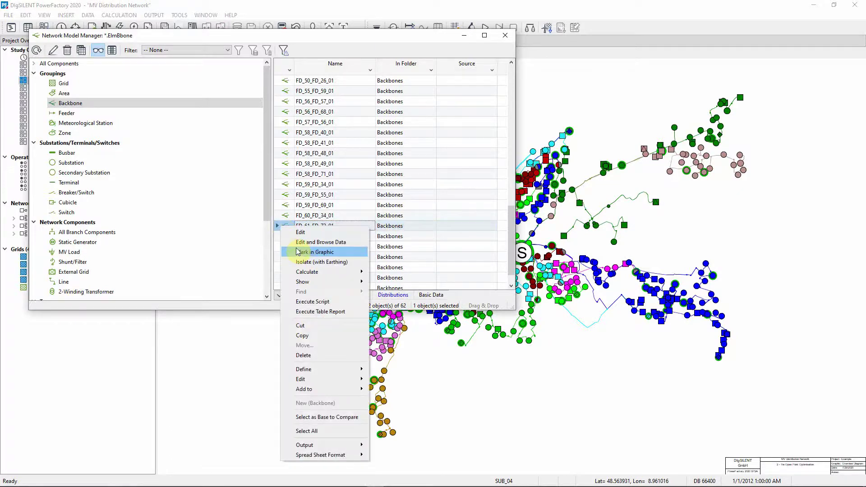
left_click(296, 251)
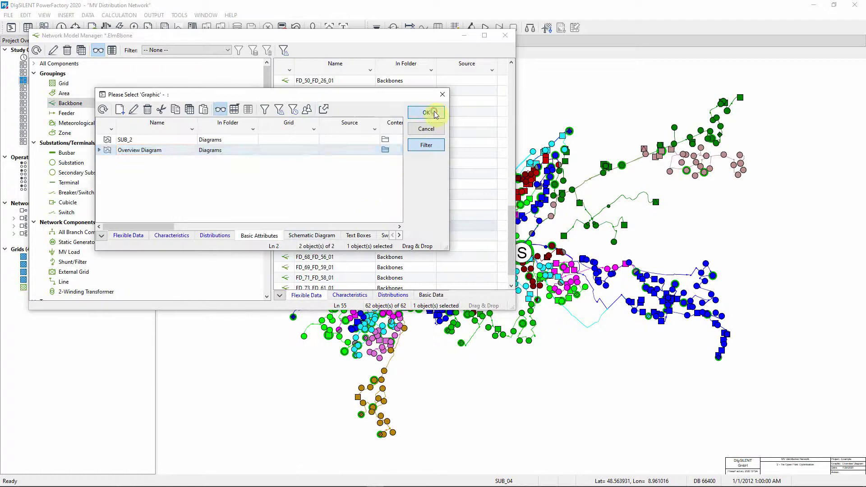
left_click(433, 111)
Step: Close the Network Model Manager, clear the marking, and zoom into the eastern blue feeders
left_click(506, 36)
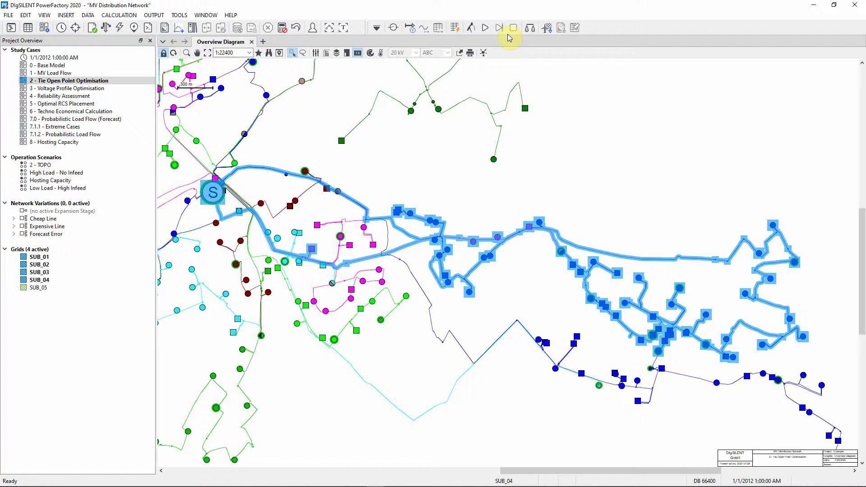
left_click(645, 140)
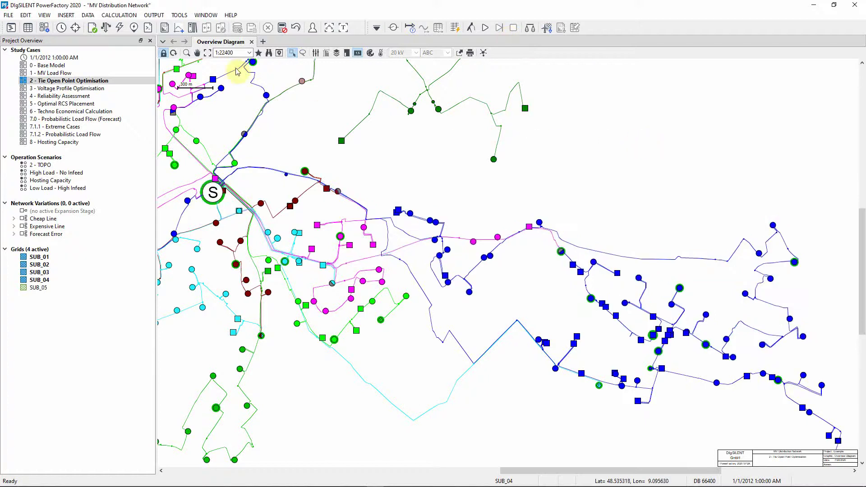
left_click(186, 53)
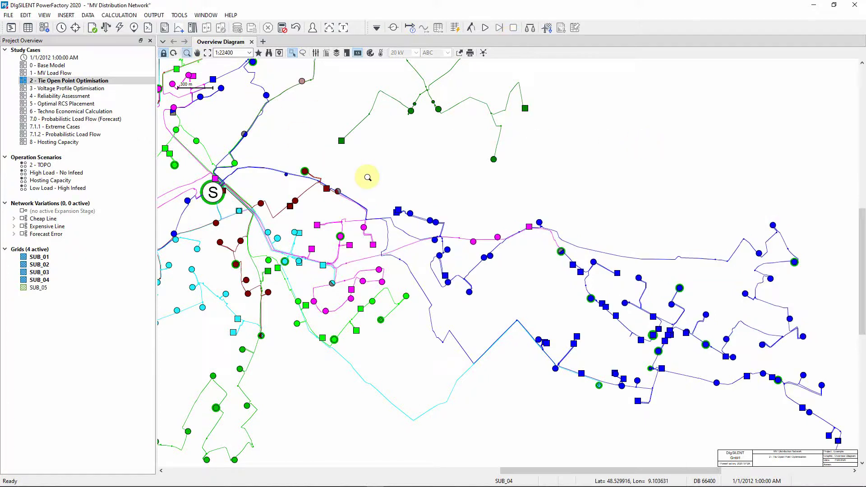
left_click_drag(413, 170, 841, 373)
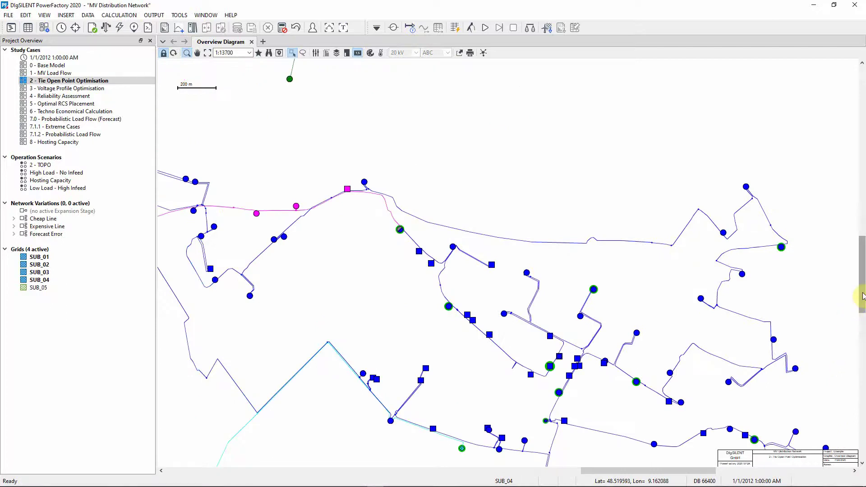
left_click_drag(862, 292, 862, 308)
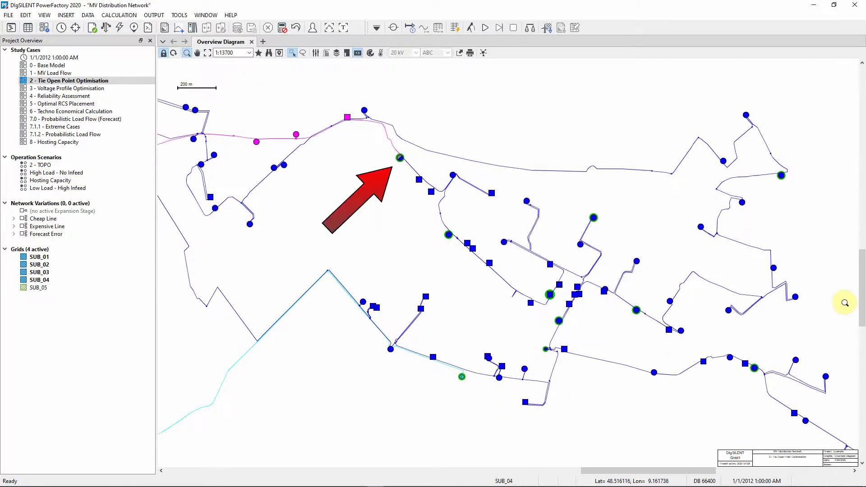
key("Escape")
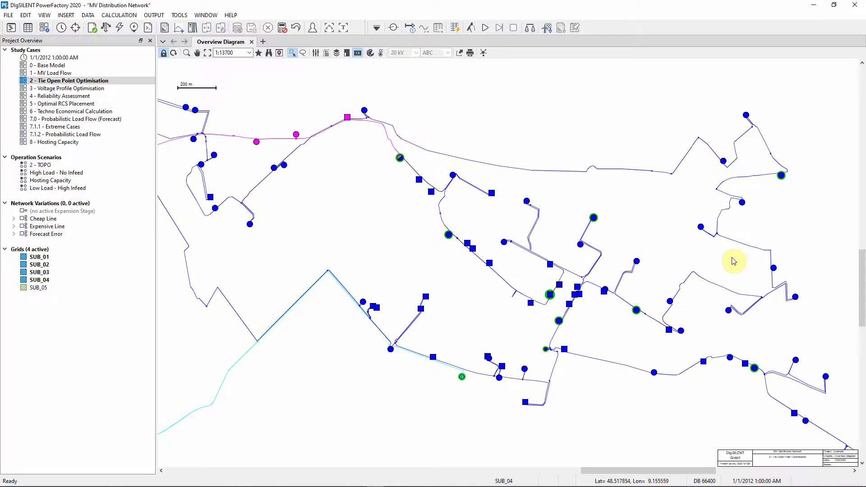
Step: Run Tie Open Point Optimisation with feeding points FD_61 and FD_73, recording to 2 - TOPO
left_click(389, 28)
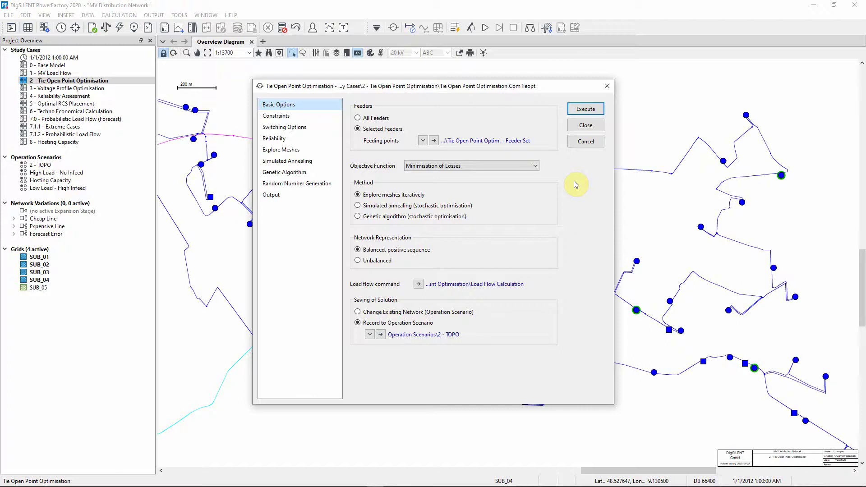
left_click(423, 140)
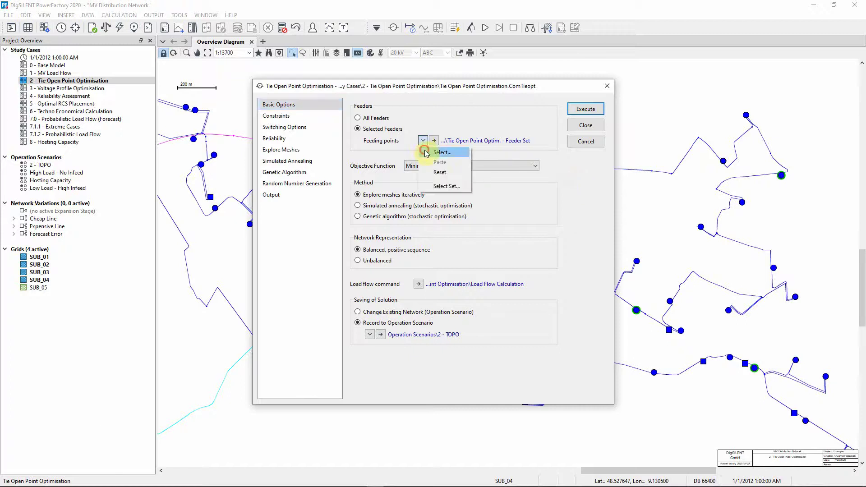
left_click(441, 153)
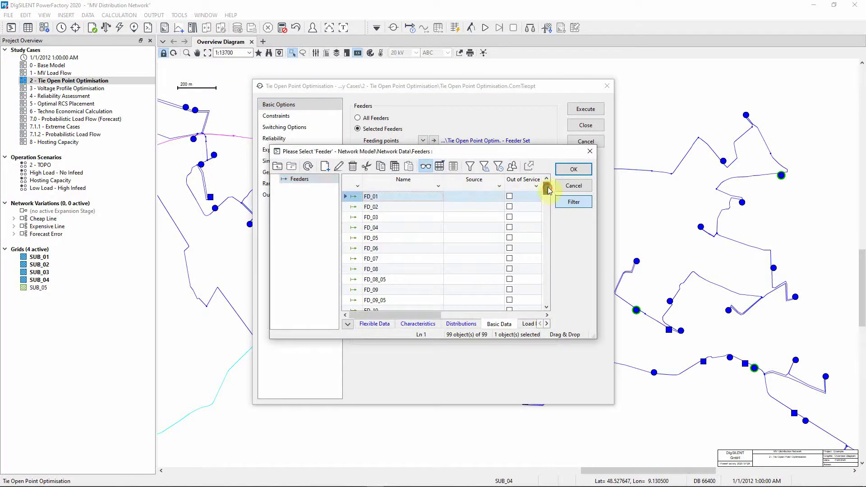
left_click_drag(547, 189, 546, 284)
left_click(363, 259)
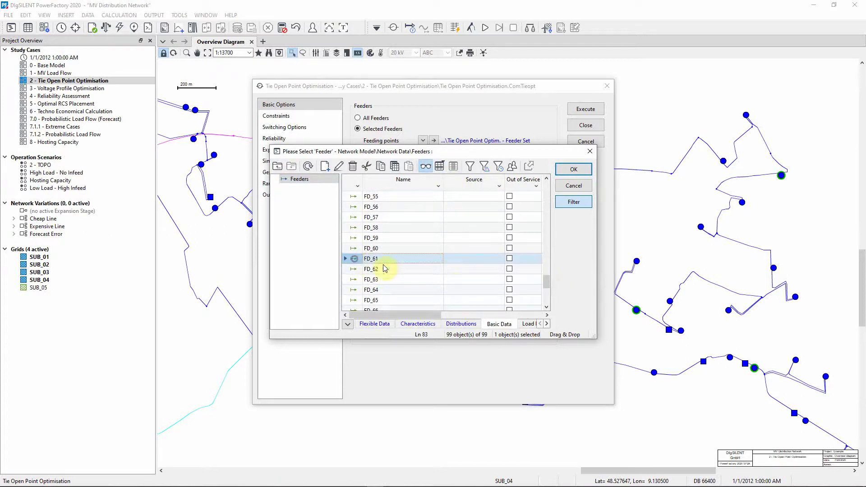
left_click_drag(546, 283, 543, 301)
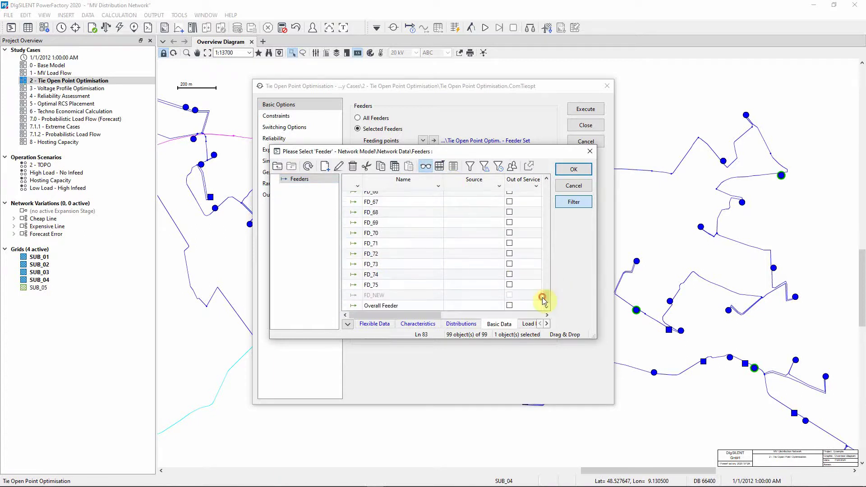
left_click(355, 265, "ctrl")
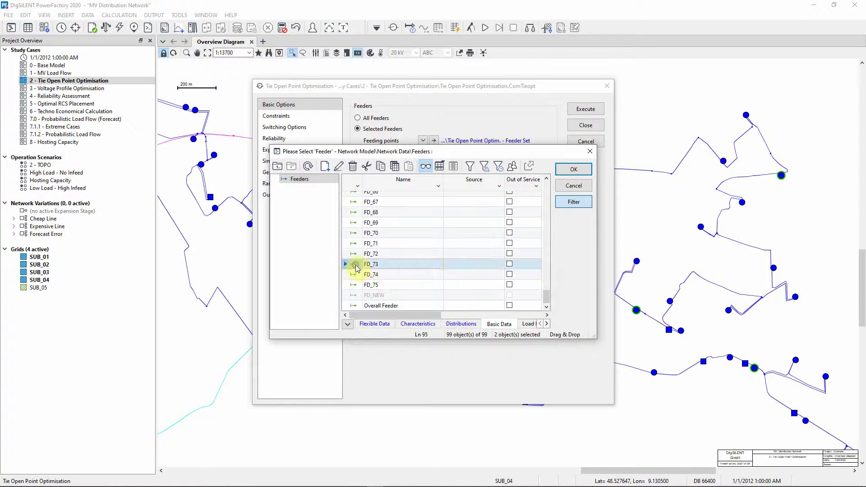
left_click(572, 171)
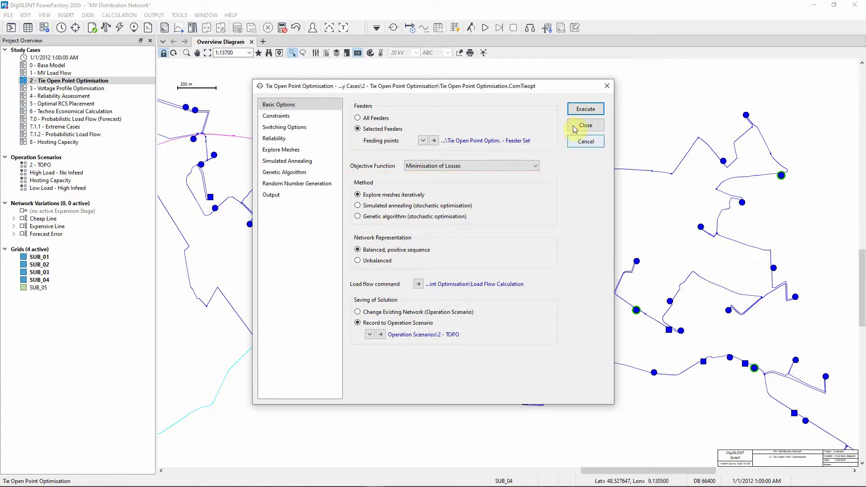
left_click(573, 110)
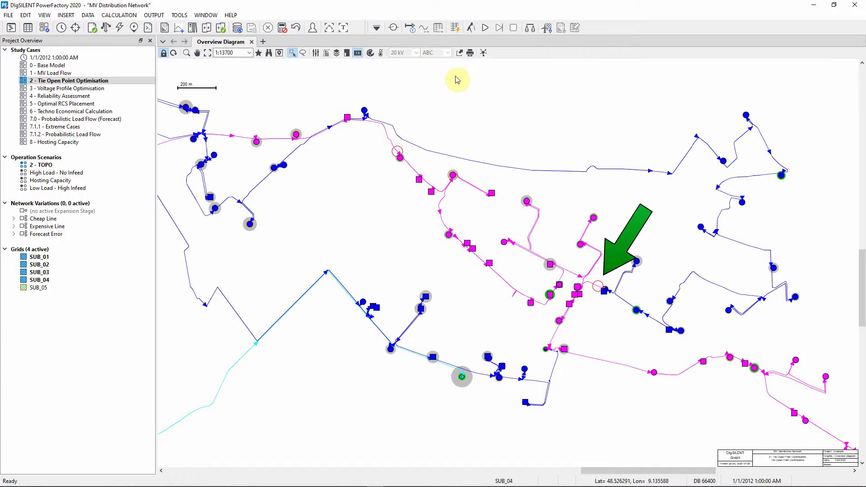
Step: Show the Output Window report: losses drop from 0.418009 MW to 0.192471 MW (53.96%)
left_click(344, 29)
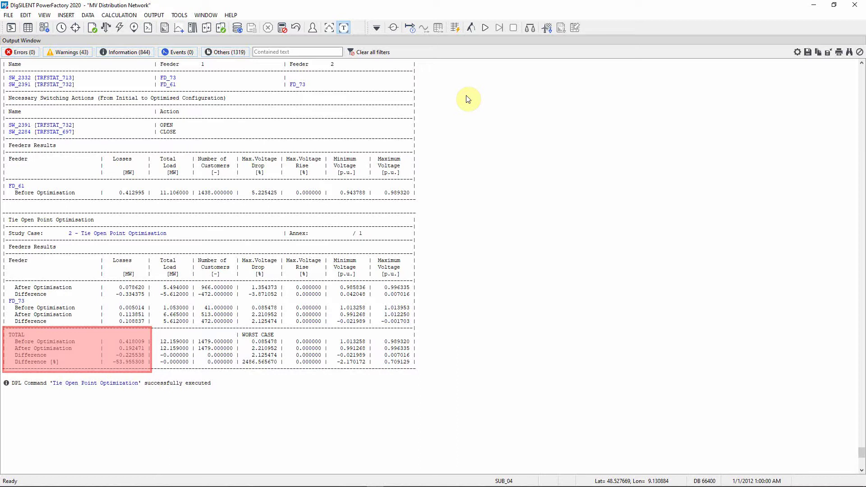
Step: Close the Output Window to return to the feeder-coloured Overview Diagram
left_click(328, 28)
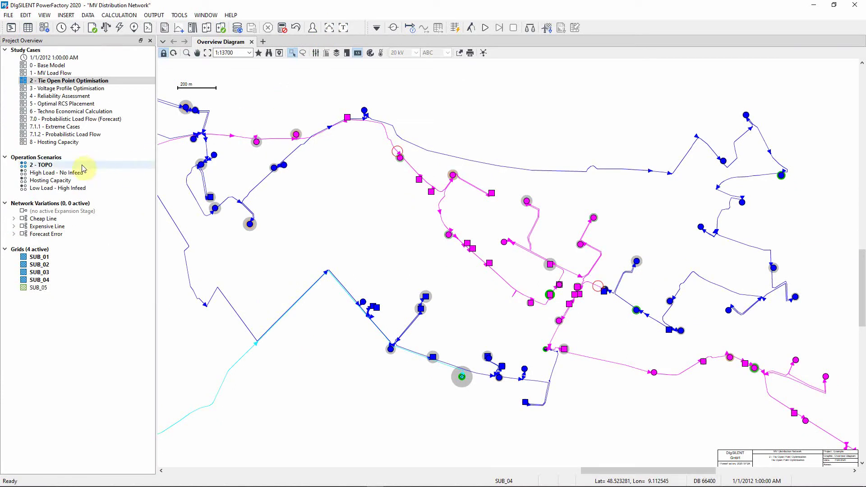
Step: Deactivate the '2 - TOPO' operation scenario from the Project Overview
right_click(43, 169)
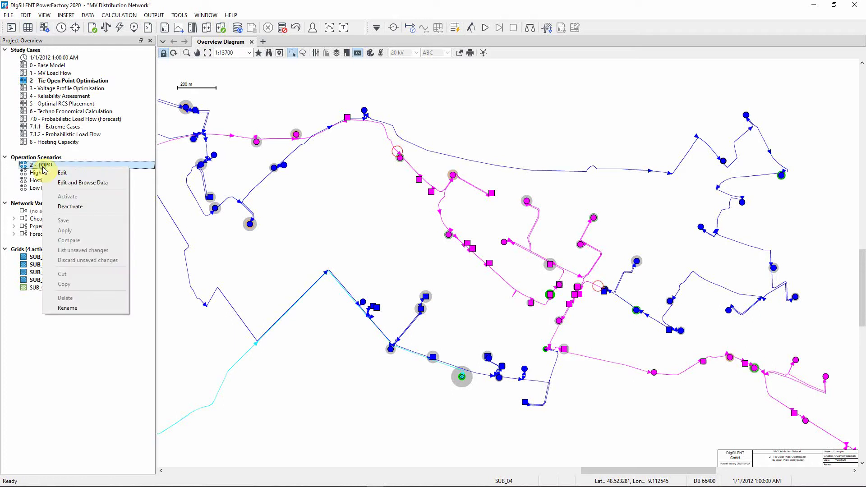
left_click(65, 207)
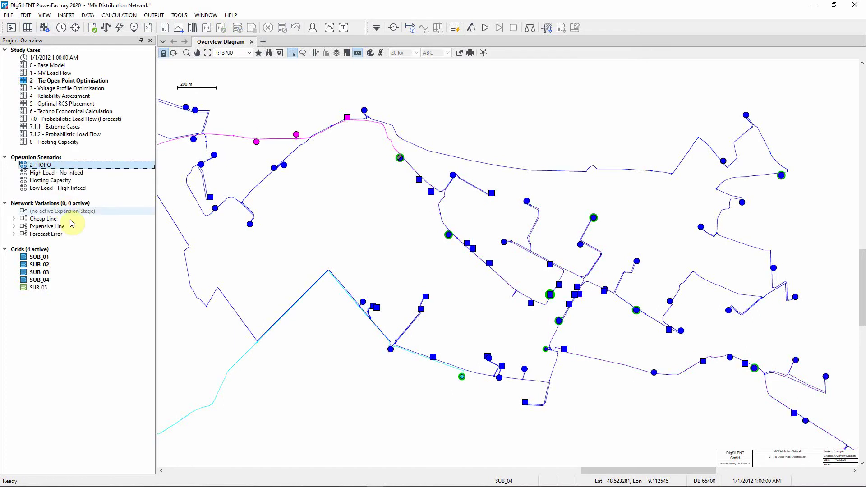